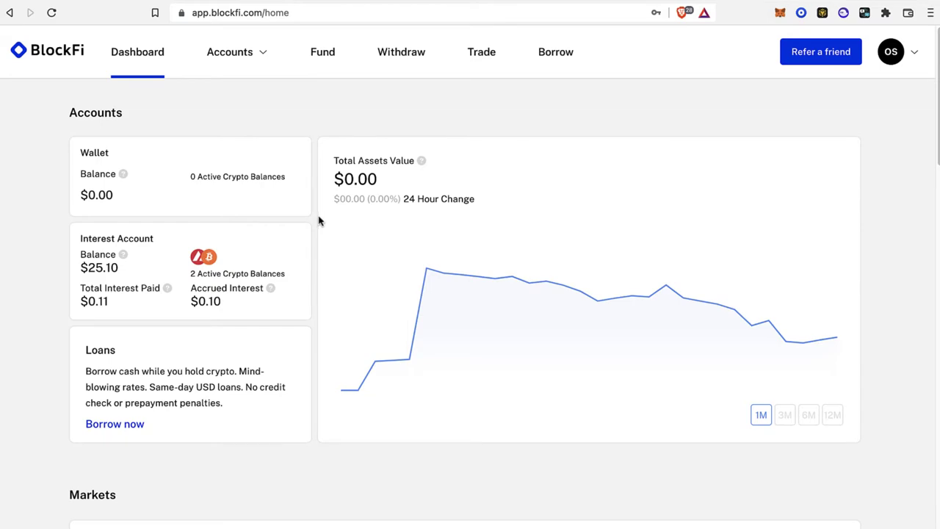
# - Scroll the Dashboard down to the Markets table of coin prices and interest rates up to 11% APY
pyautogui.scroll(-3, 374, 393)
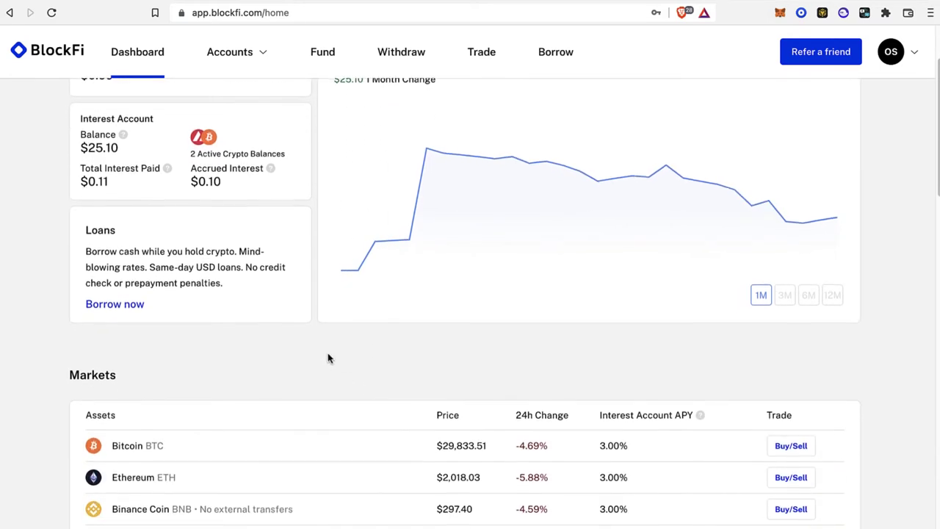
pyautogui.scroll(2, 327, 357)
pyautogui.scroll(-7, 328, 357)
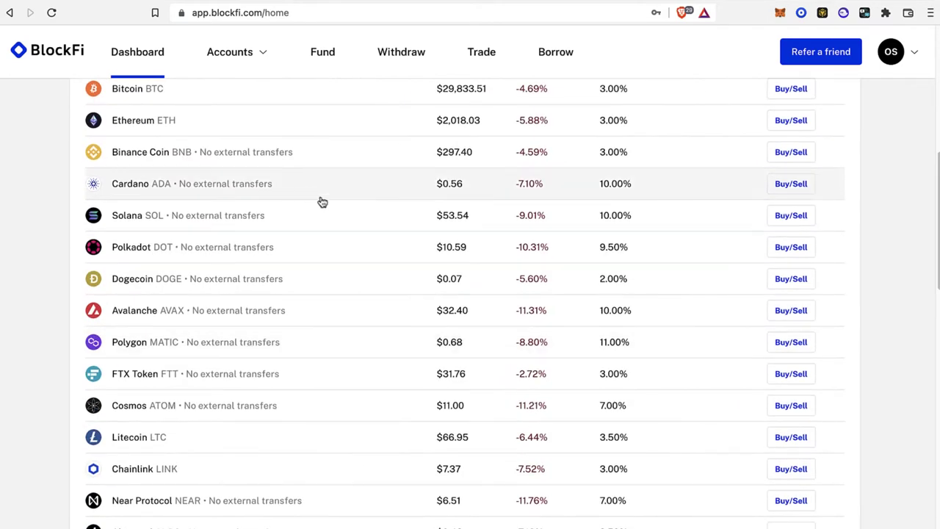
pyautogui.scroll(1, 321, 203)
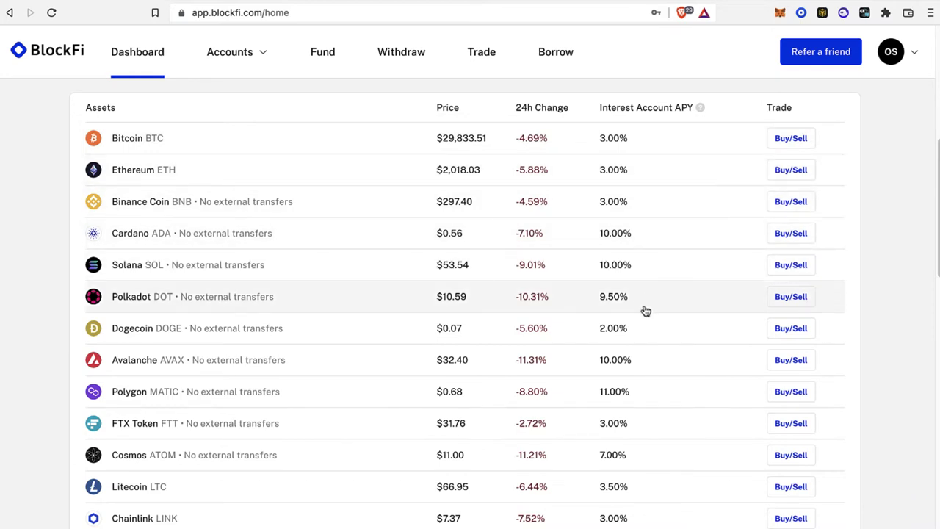
pyautogui.scroll(-1, 646, 311)
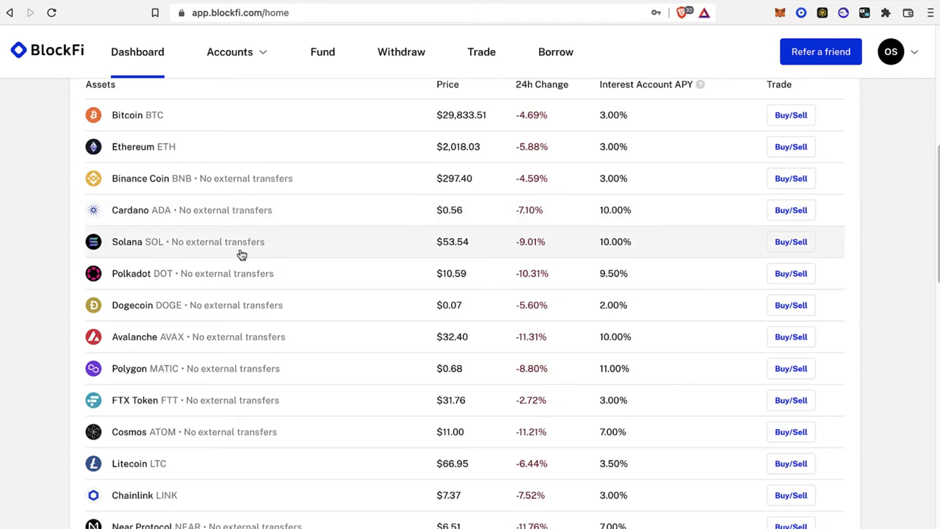
pyautogui.click(783, 246)
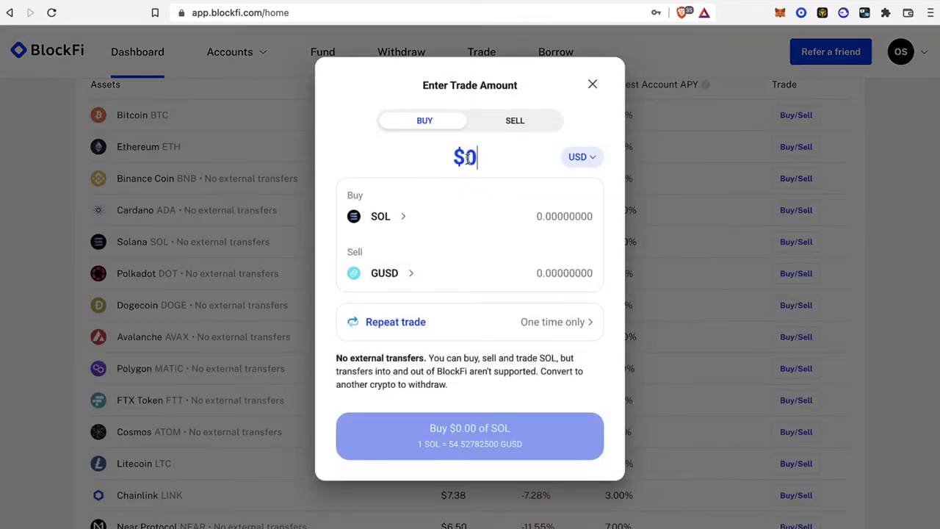
pyautogui.write('1')
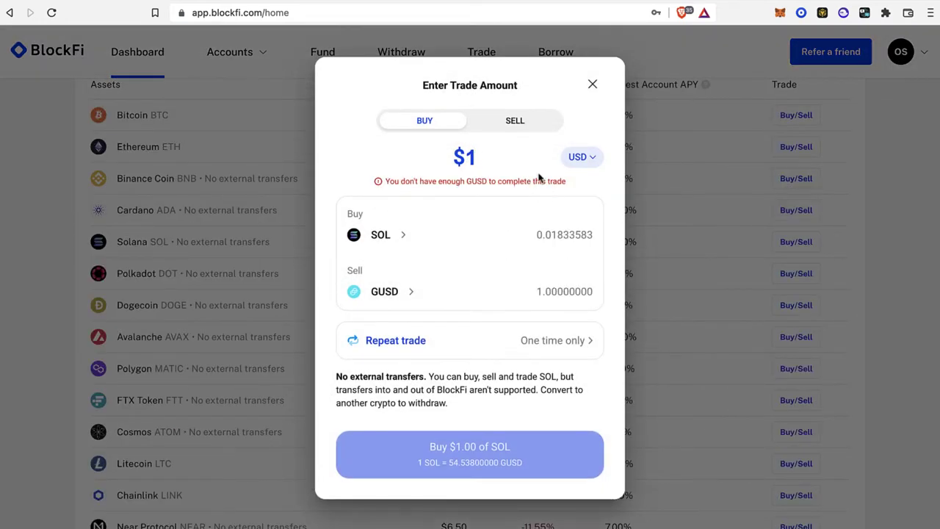
pyautogui.click(720, 194)
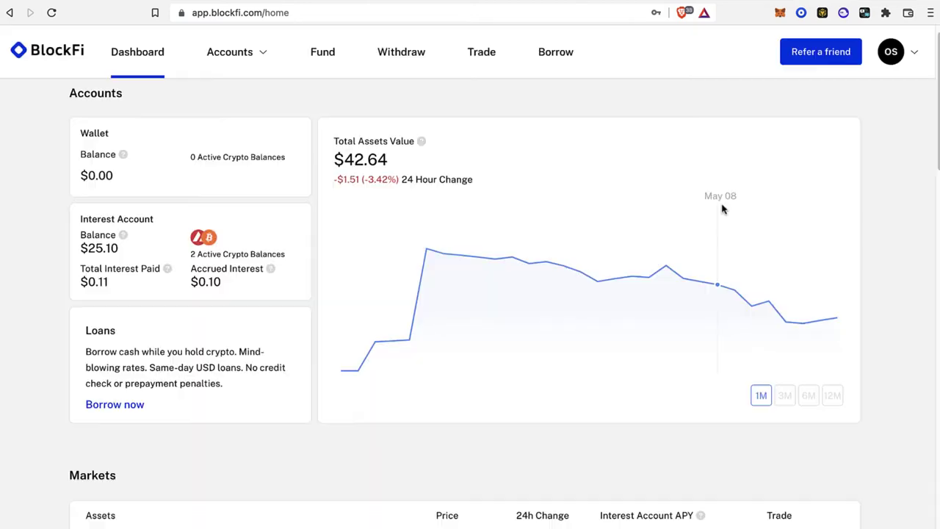
# - Browse the Wallet account page, then return to the Dashboard
pyautogui.click(118, 172)
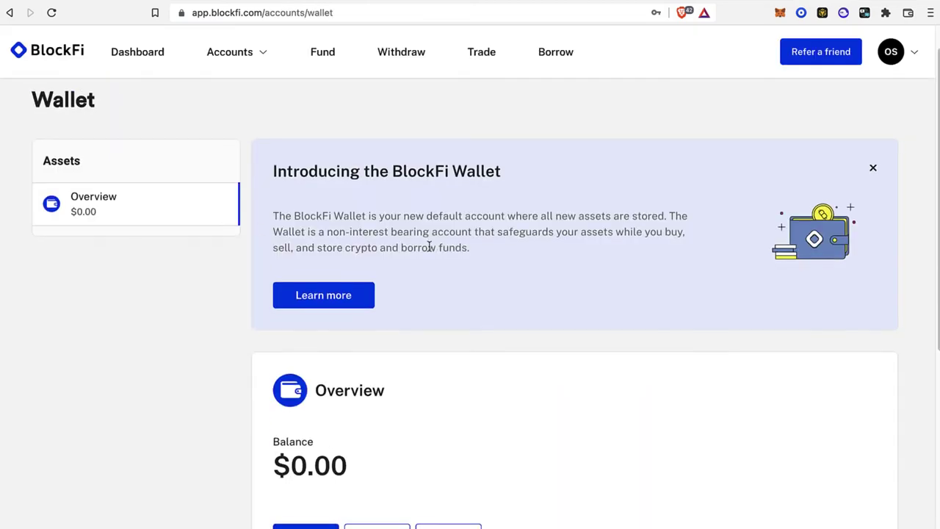
pyautogui.scroll(-3, 429, 247)
pyautogui.scroll(-1, 428, 245)
pyautogui.scroll(-2, 429, 252)
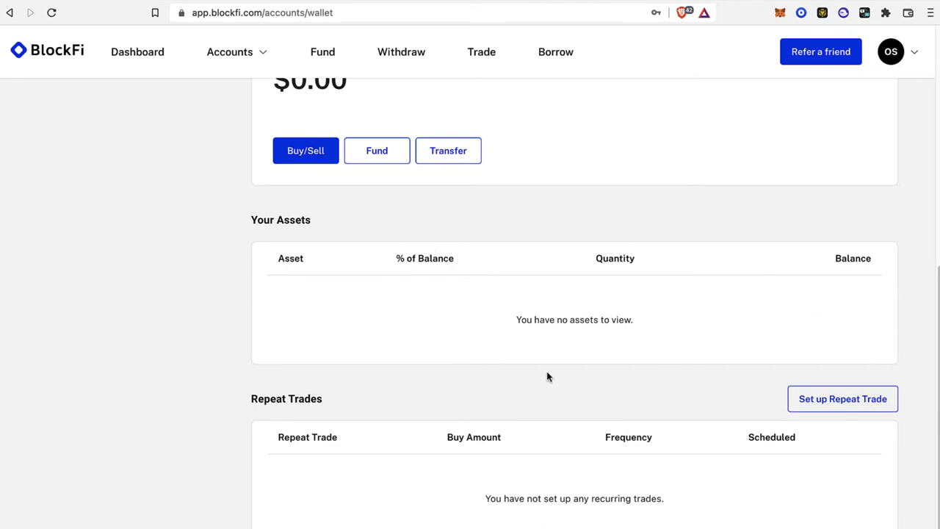
pyautogui.scroll(3, 669, 287)
pyautogui.scroll(4, 669, 285)
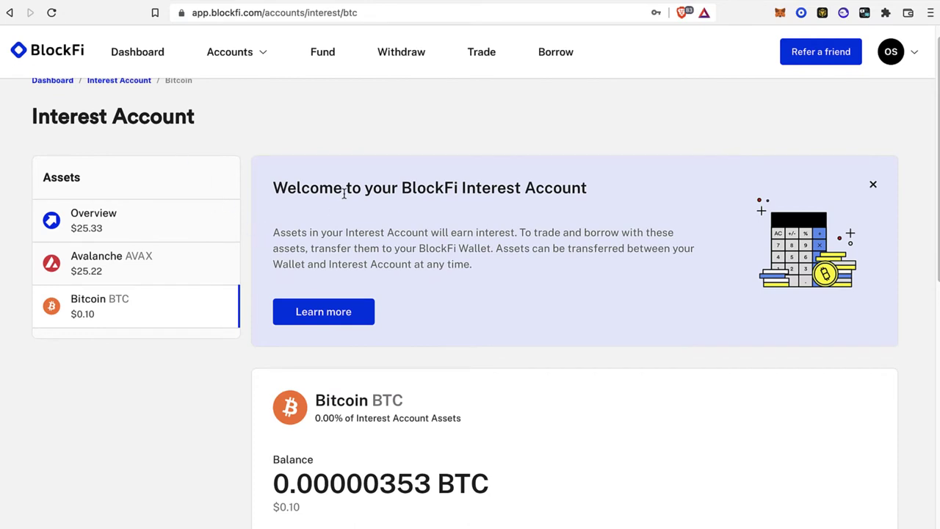
pyautogui.scroll(1, 344, 192)
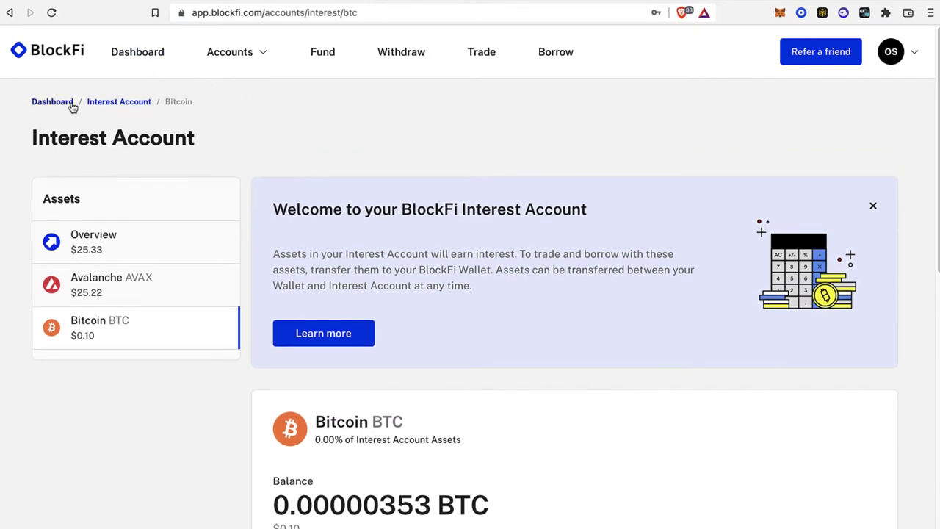
pyautogui.click(72, 103)
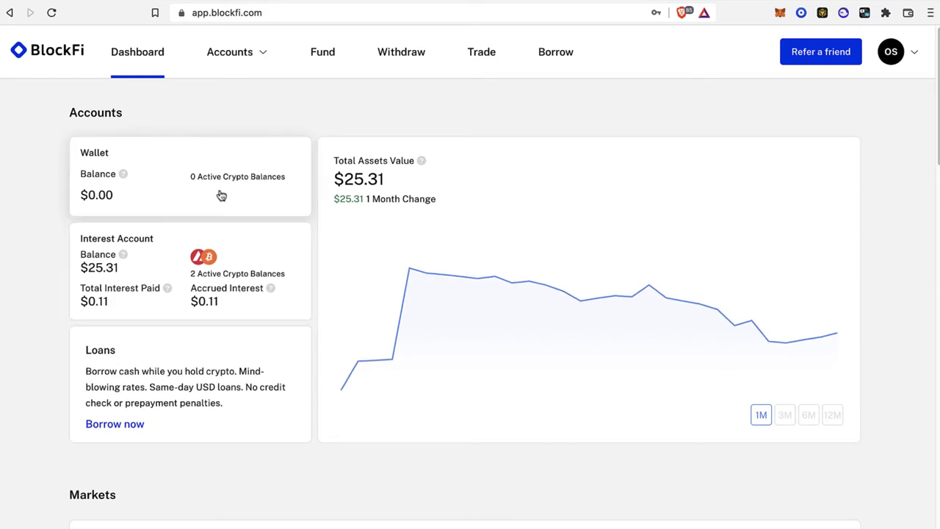
# - Open the Interest Account overview briefly, then go back to the Dashboard
pyautogui.click(177, 274)
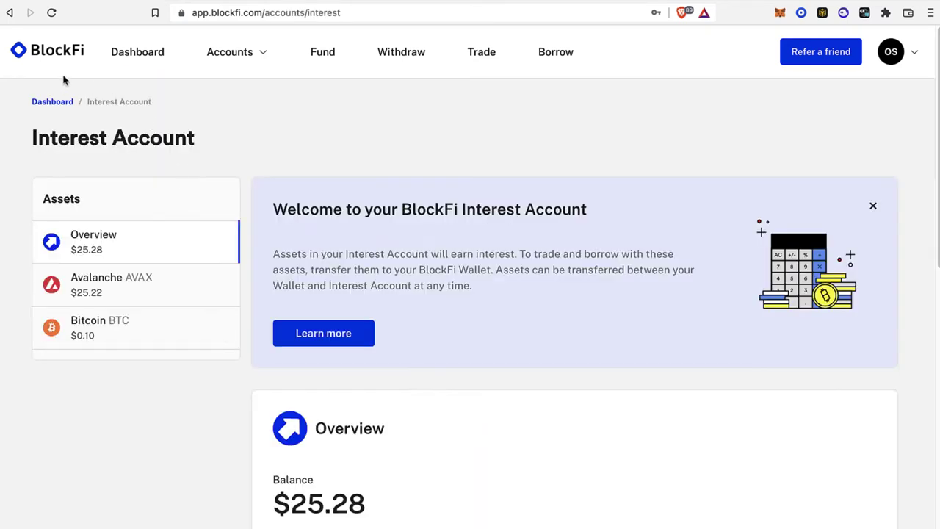
pyautogui.click(10, 13)
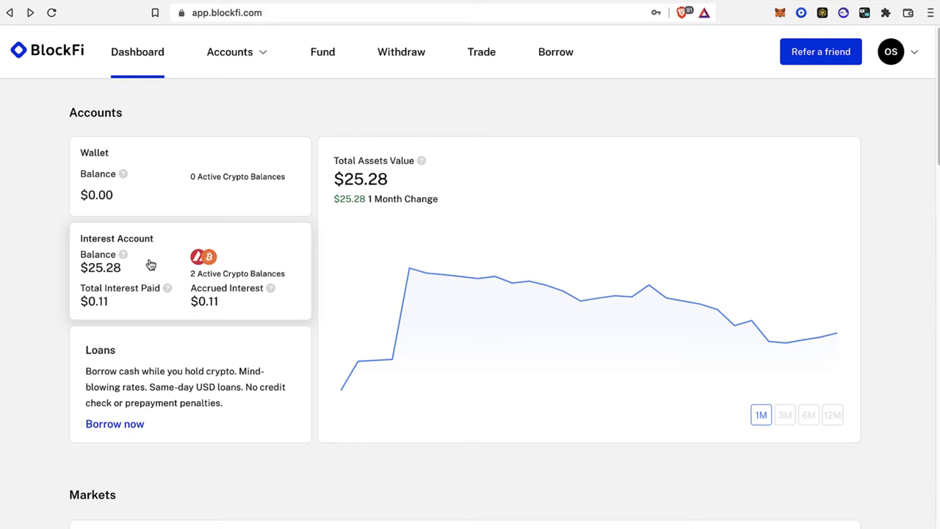
# - Check the Interest Account, return to the Dashboard, and review the empty $0.00 Wallet page
pyautogui.click(179, 257)
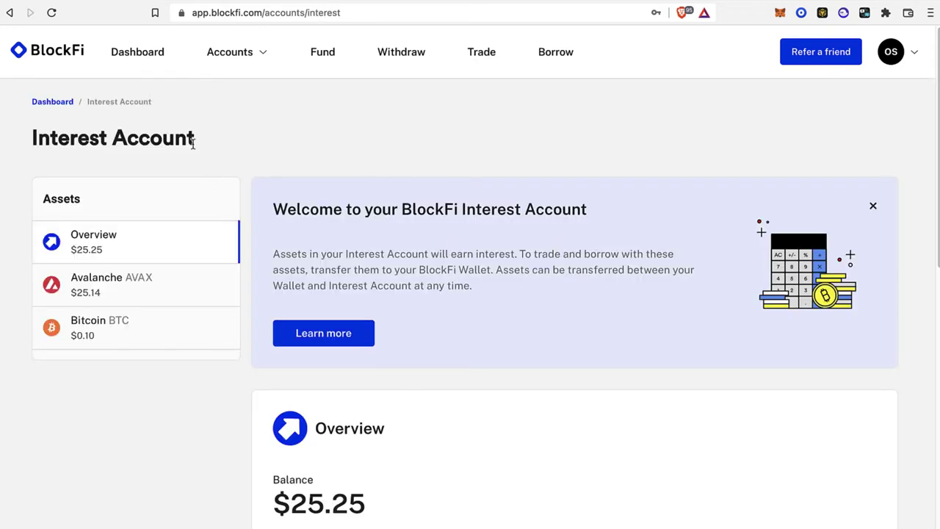
pyautogui.click(65, 102)
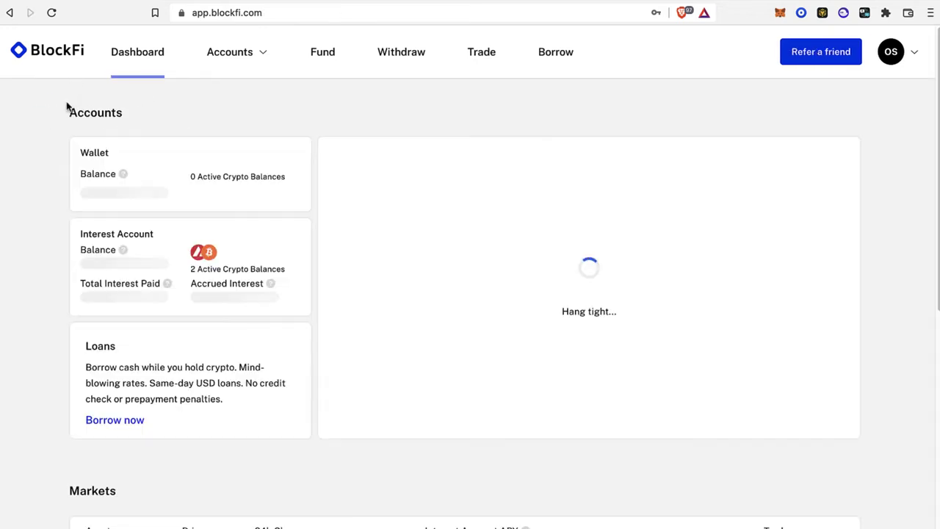
pyautogui.click(125, 172)
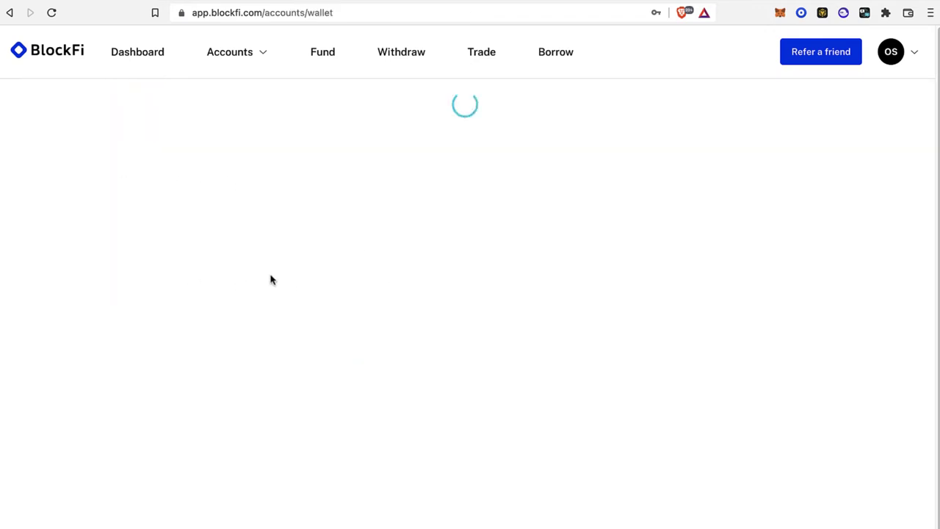
pyautogui.scroll(-2, 219, 275)
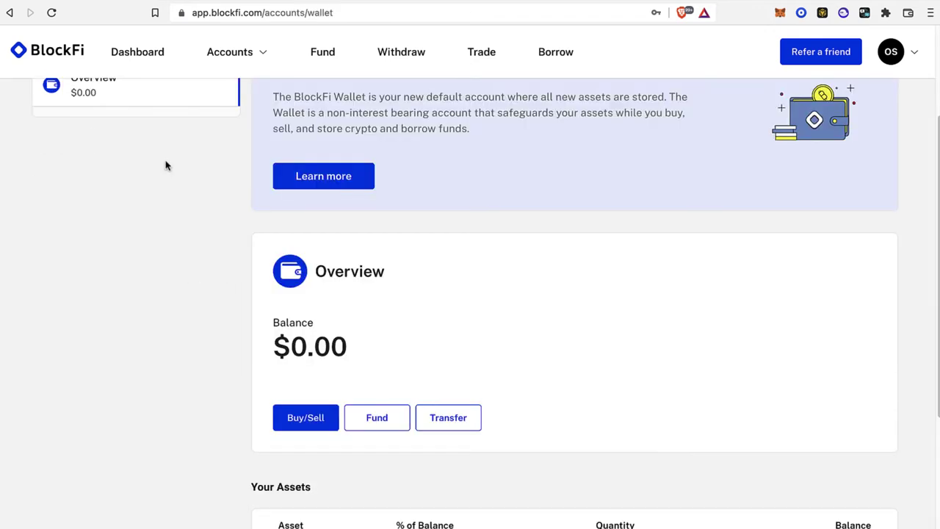
pyautogui.scroll(-2, 186, 243)
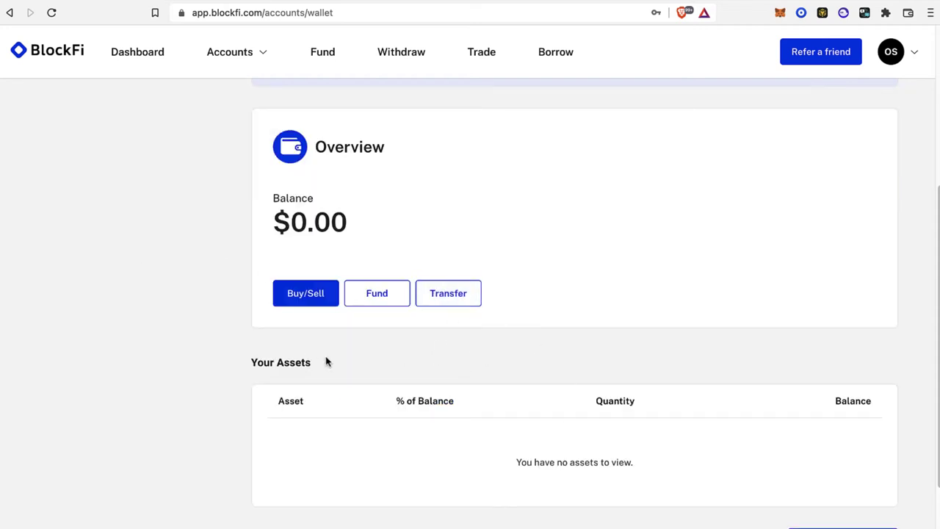
pyautogui.scroll(4, 377, 383)
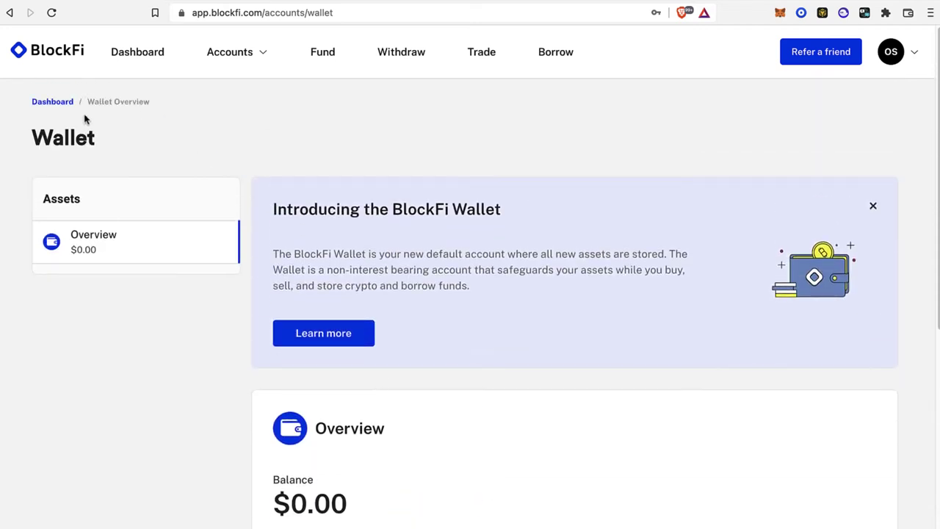
# - Go from the Wallet back to the Dashboard and open the Interest Account page
pyautogui.click(67, 103)
pyautogui.click(189, 253)
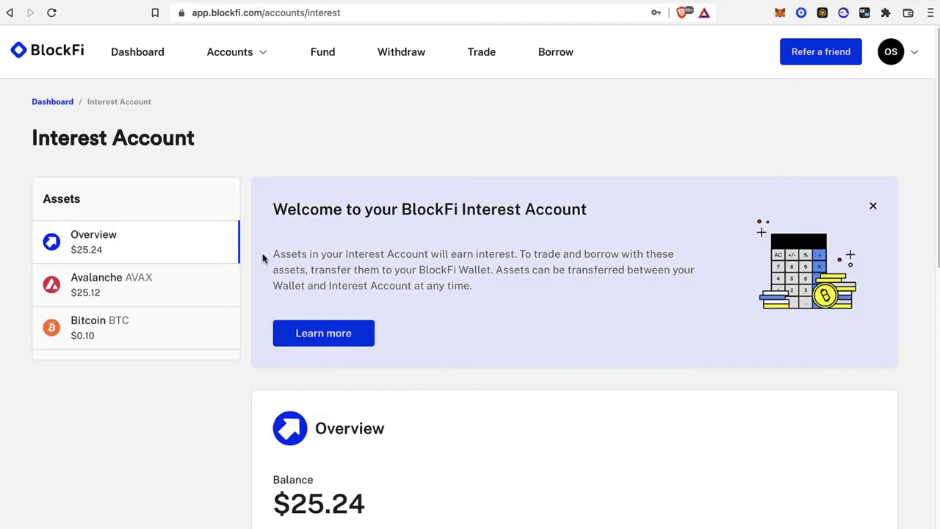
pyautogui.scroll(-1, 364, 250)
pyautogui.scroll(-1, 370, 256)
# - Review the Avalanche AVAX holding details, highlighting that interest is paid in Bitcoin
pyautogui.click(168, 221)
pyautogui.scroll(-1, 480, 384)
pyautogui.scroll(-2, 353, 358)
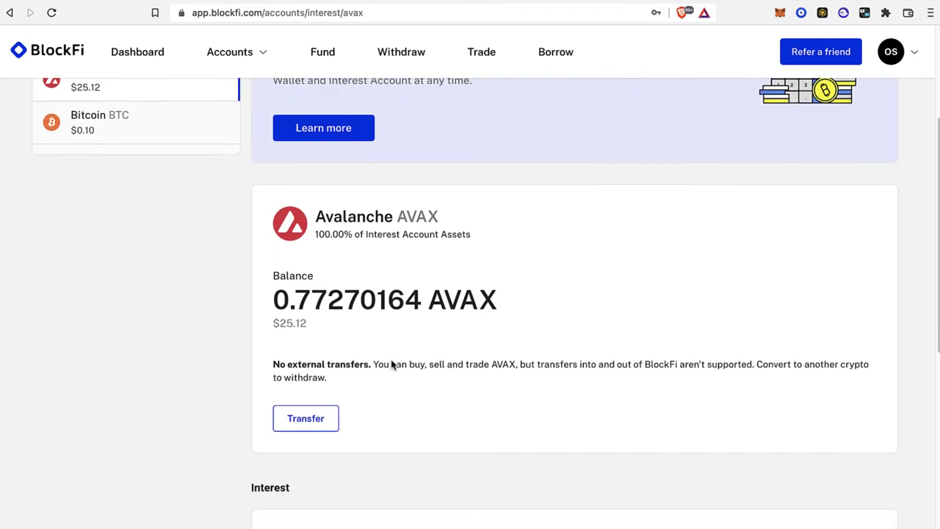
pyautogui.scroll(-2, 460, 387)
pyautogui.scroll(-3, 667, 441)
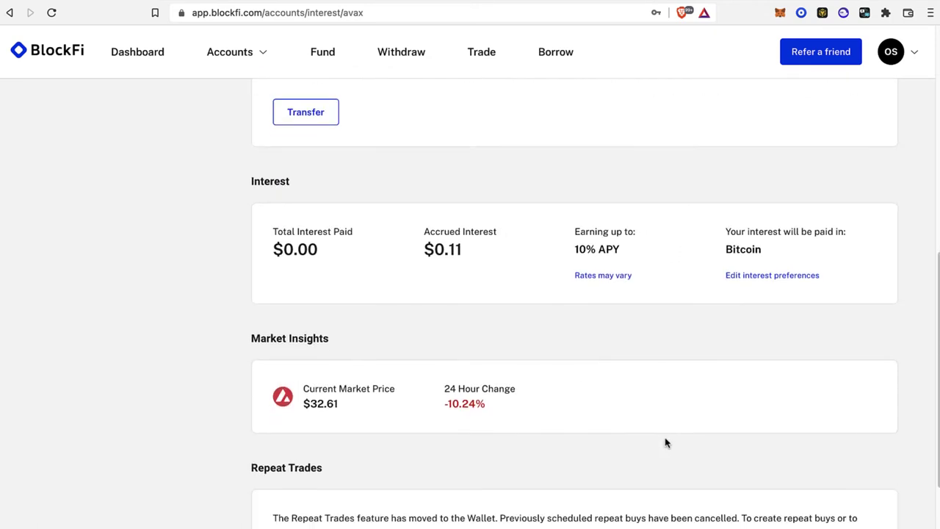
pyautogui.scroll(-2, 666, 443)
pyautogui.scroll(4, 673, 437)
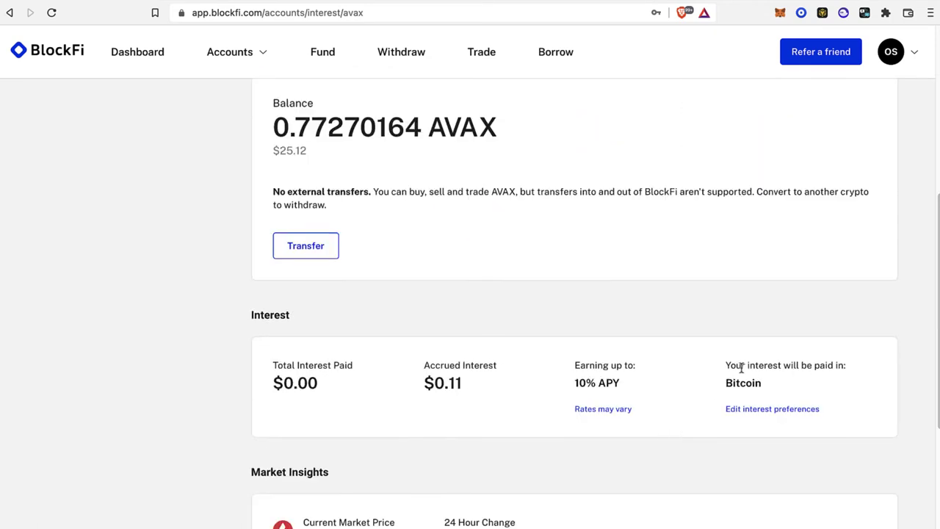
pyautogui.moveTo(729, 368); pyautogui.dragTo(818, 388)
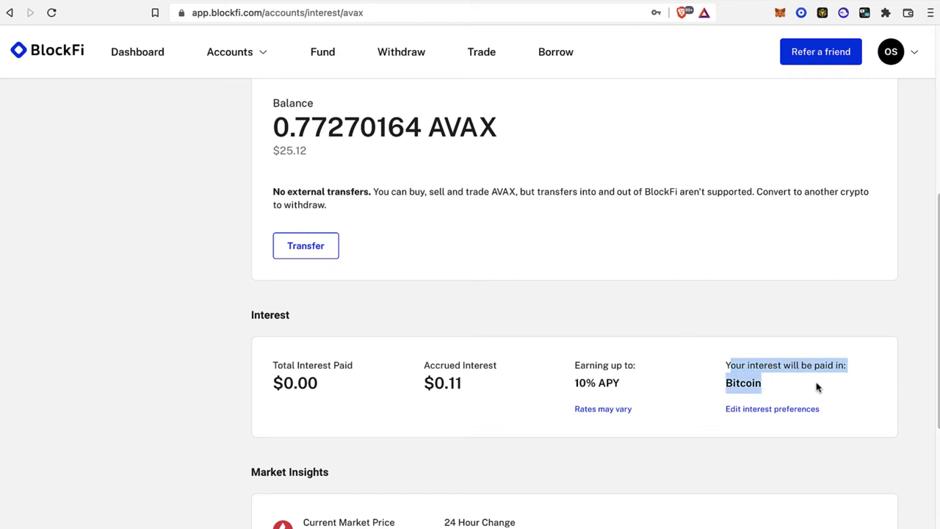
pyautogui.scroll(1, 777, 392)
pyautogui.scroll(1, 776, 393)
pyautogui.scroll(1, 779, 397)
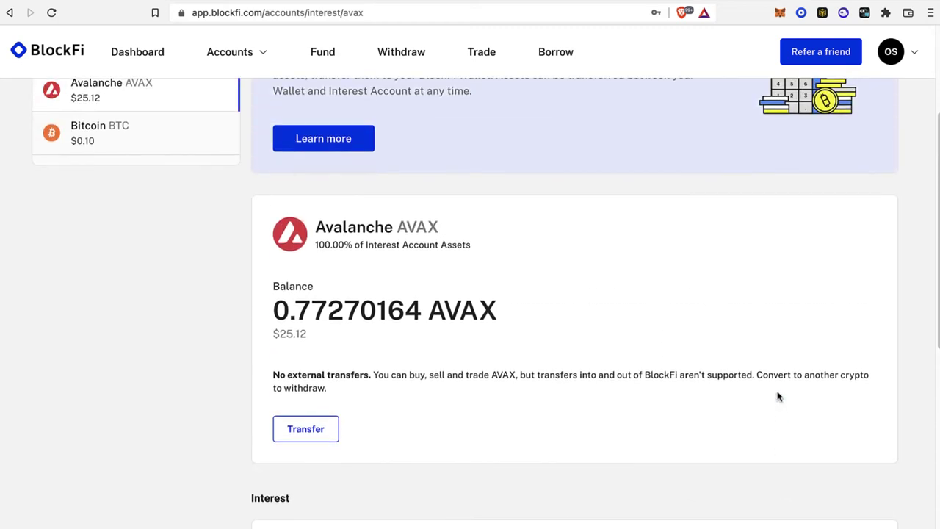
# - Review the Bitcoin BTC holding details in the Interest Account
pyautogui.click(179, 139)
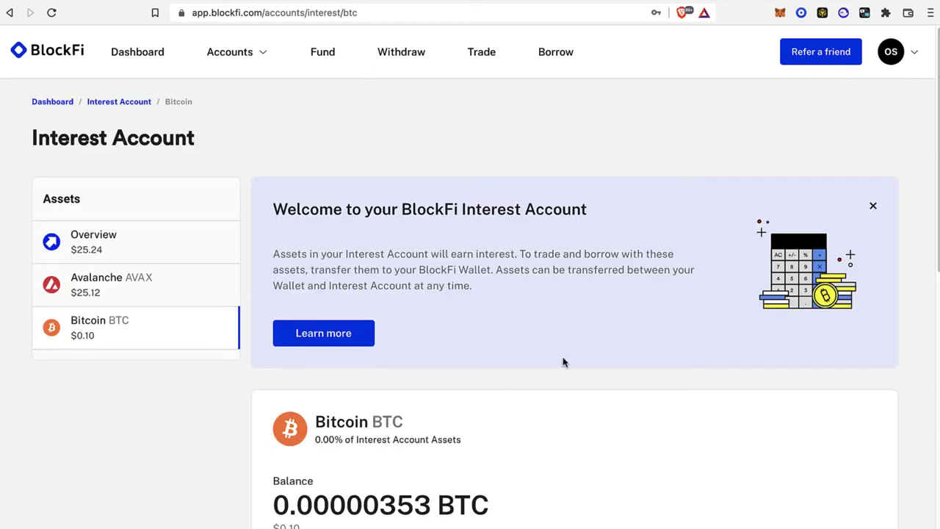
pyautogui.scroll(-2, 564, 362)
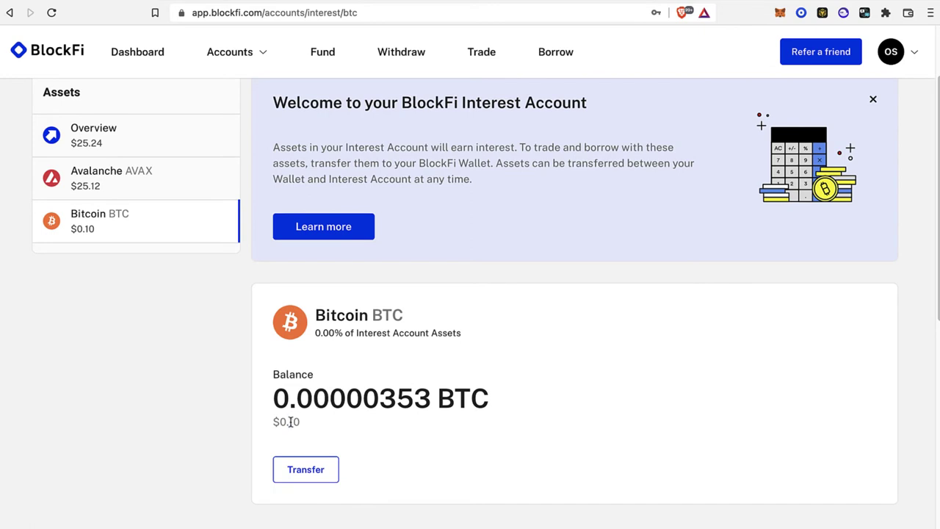
pyautogui.moveTo(291, 422); pyautogui.dragTo(388, 422)
pyautogui.scroll(-2, 418, 422)
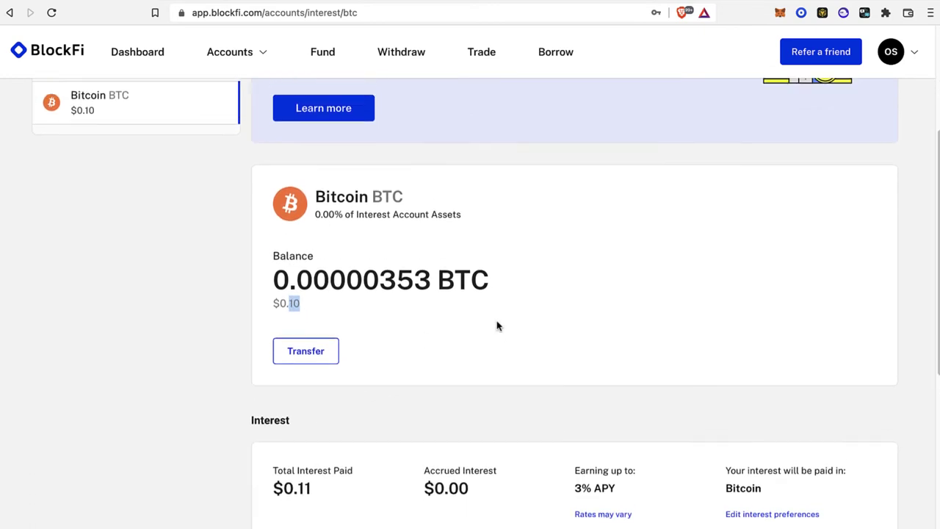
pyautogui.scroll(1, 498, 323)
pyautogui.scroll(-2, 384, 352)
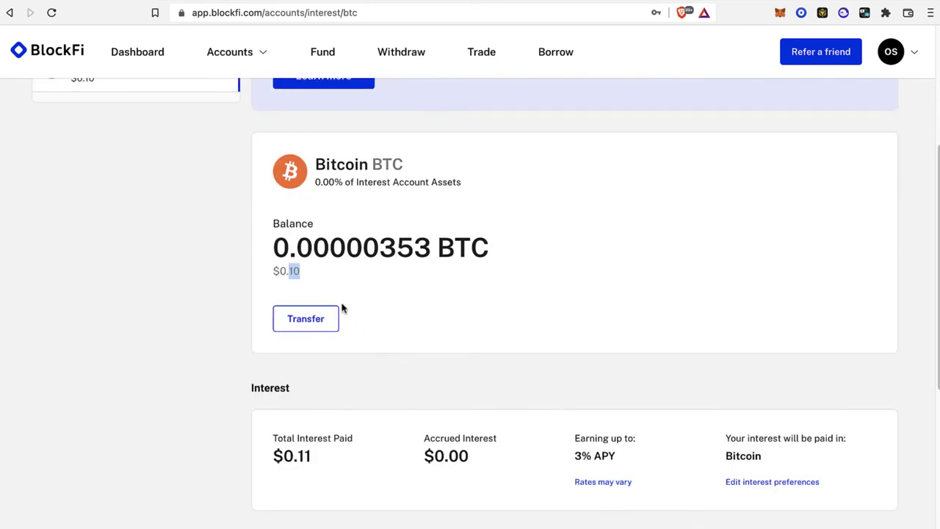
# - Bring up the Bitcoin transfer options, then cancel without moving any funds
pyautogui.click(314, 318)
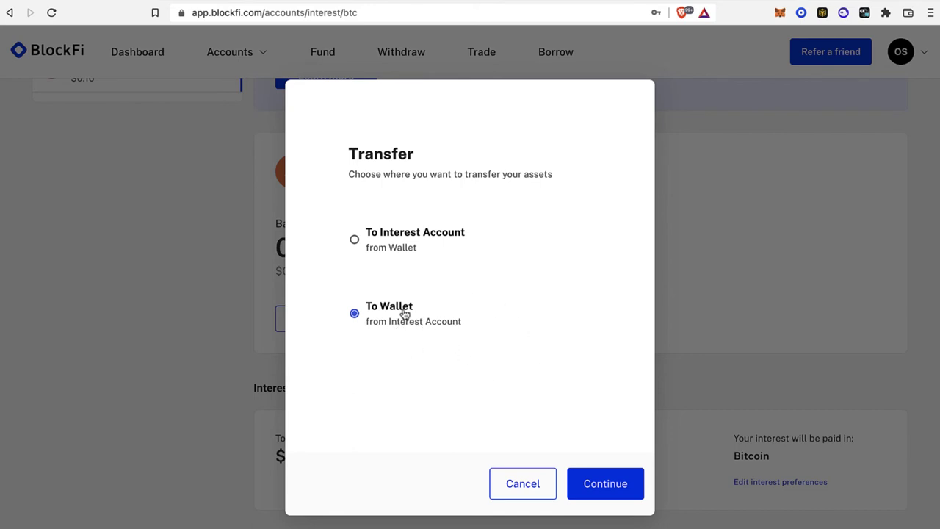
pyautogui.click(518, 484)
pyautogui.scroll(3, 525, 462)
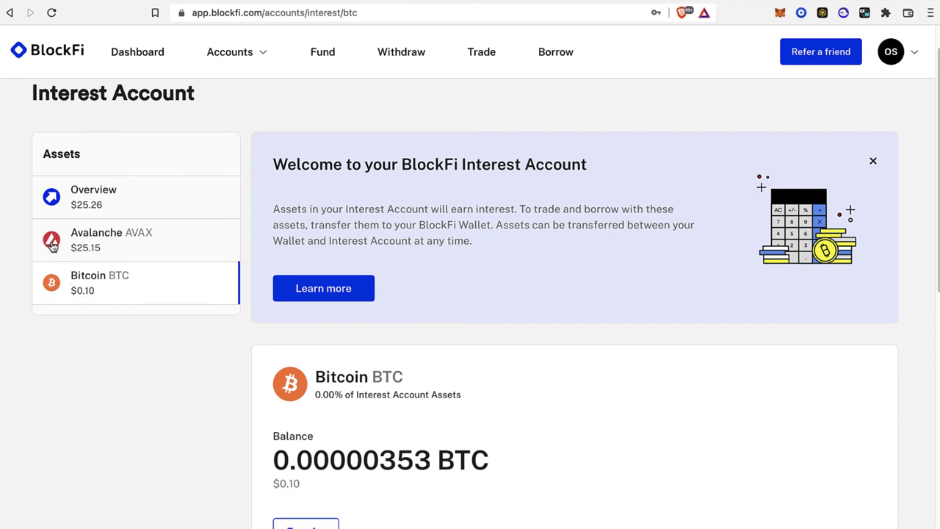
# - Show the $25.25 Interest Account overview, dismiss its welcome banner, and bring up its transfer options
pyautogui.click(101, 213)
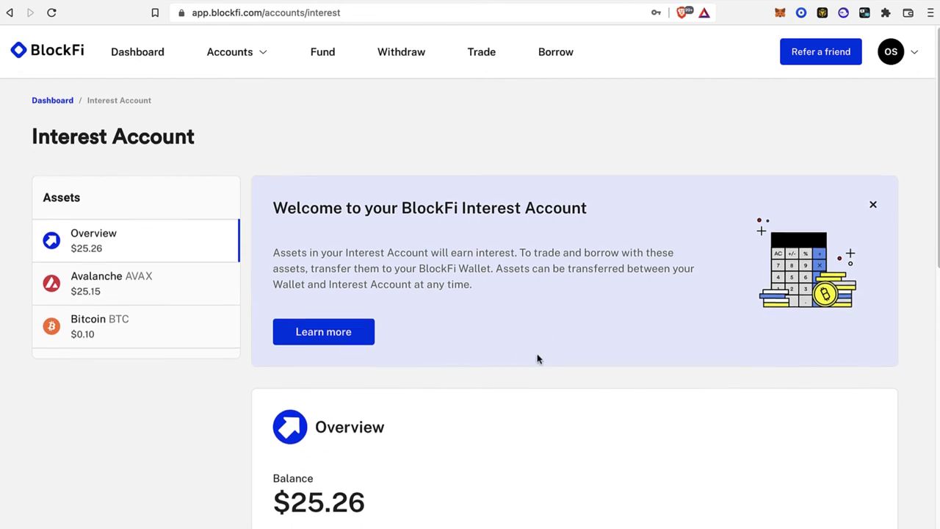
pyautogui.scroll(-1, 537, 359)
pyautogui.scroll(-1, 551, 341)
pyautogui.click(873, 128)
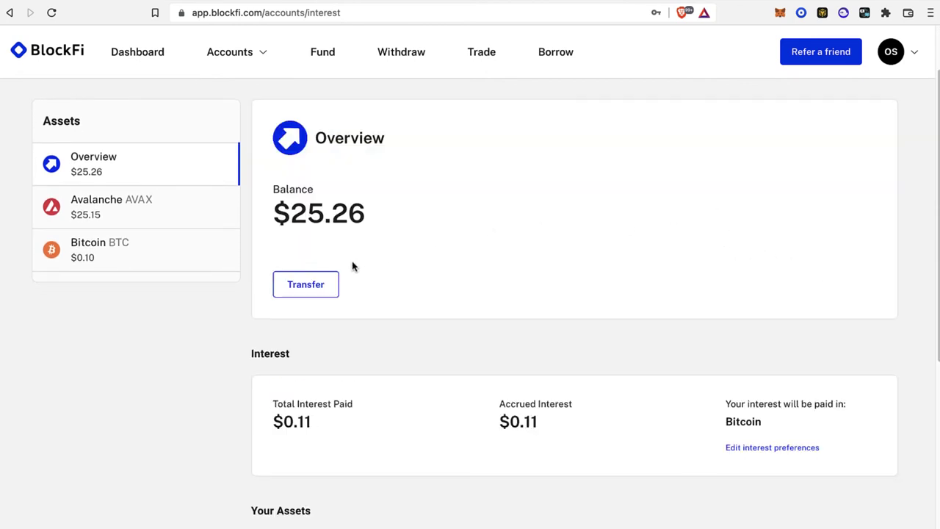
pyautogui.click(332, 283)
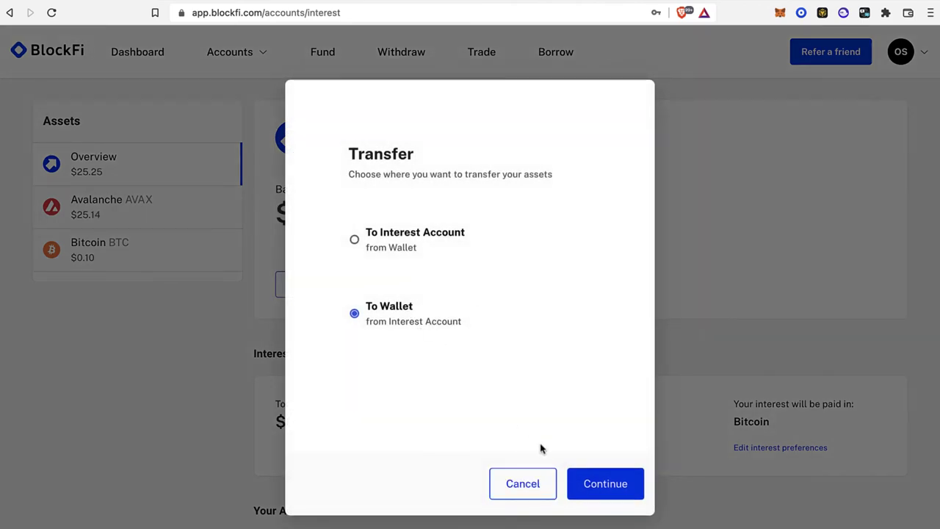
# - Close the transfer options and review AVAX ($25.14) and BTC ($0.10) under Your Assets
pyautogui.press('Escape')
pyautogui.scroll(-3, 544, 444)
pyautogui.scroll(-3, 568, 444)
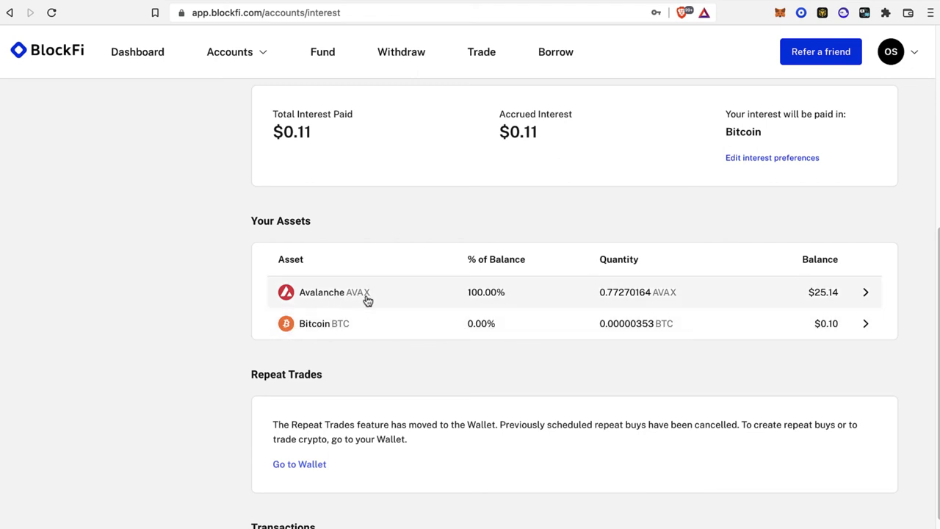
pyautogui.scroll(5, 471, 360)
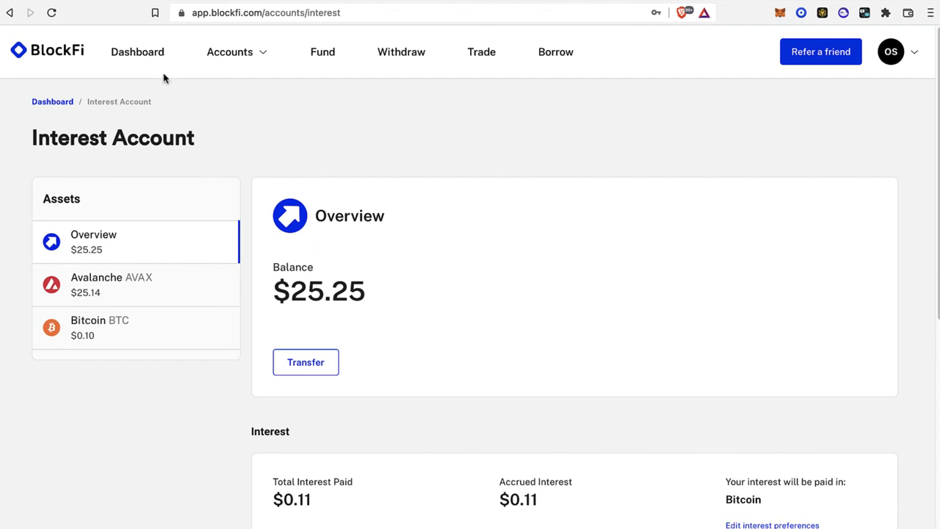
# - Switch to the Wallet page, then return to the main Dashboard via the BlockFi logo
pyautogui.click(251, 96)
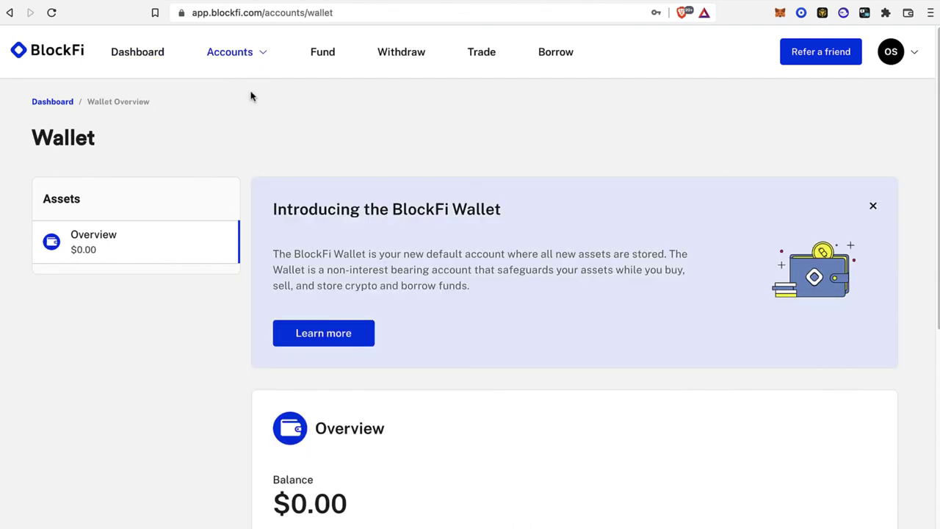
pyautogui.click(70, 56)
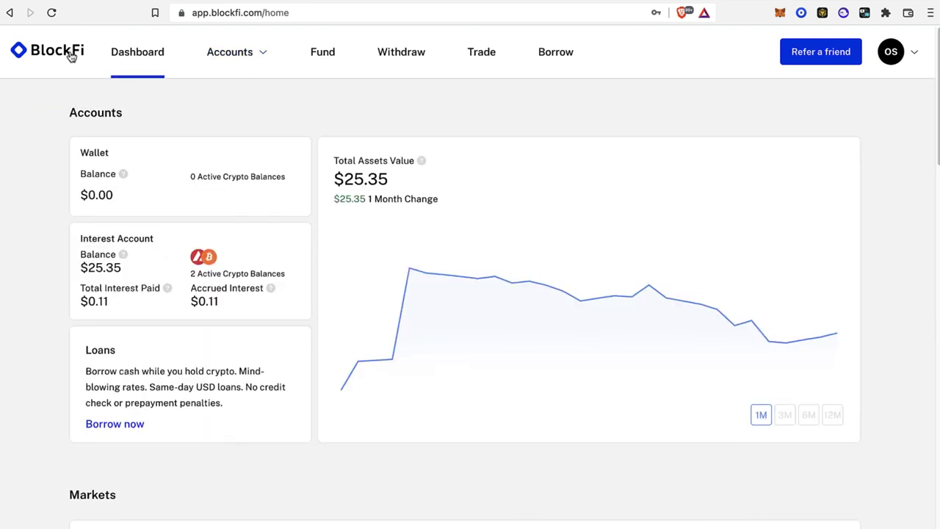